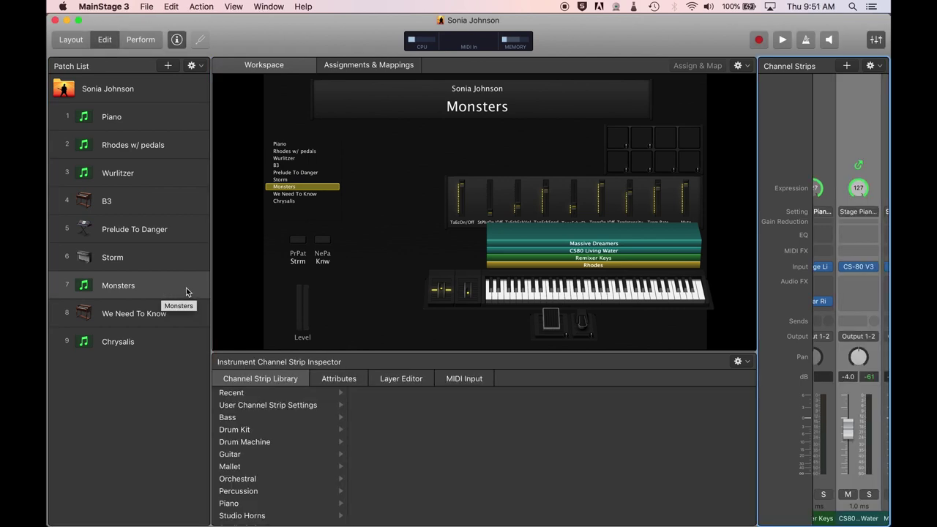
left_click(183, 289)
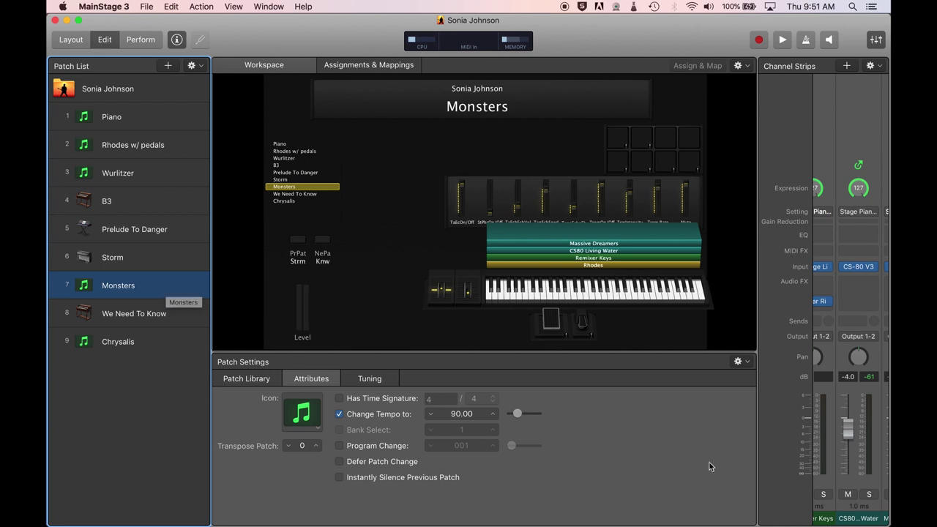
left_click(858, 518)
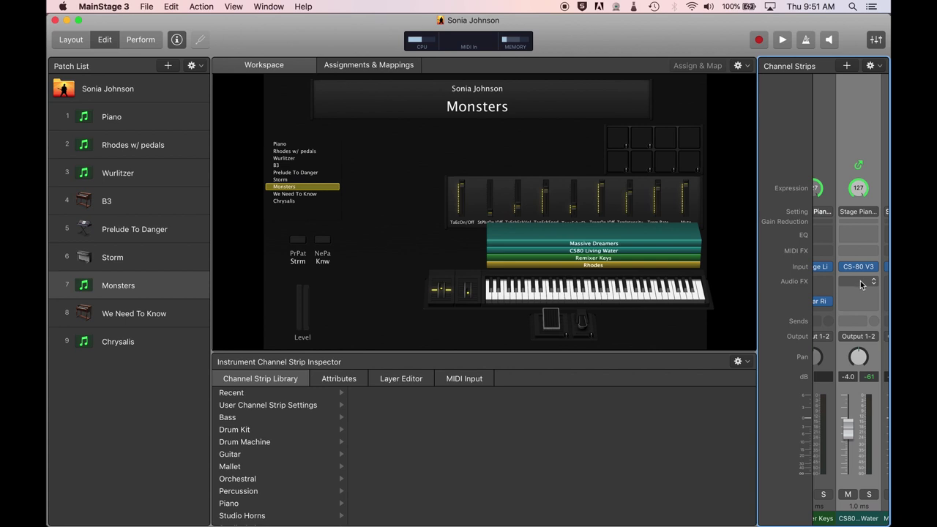
mouse_move(861, 268)
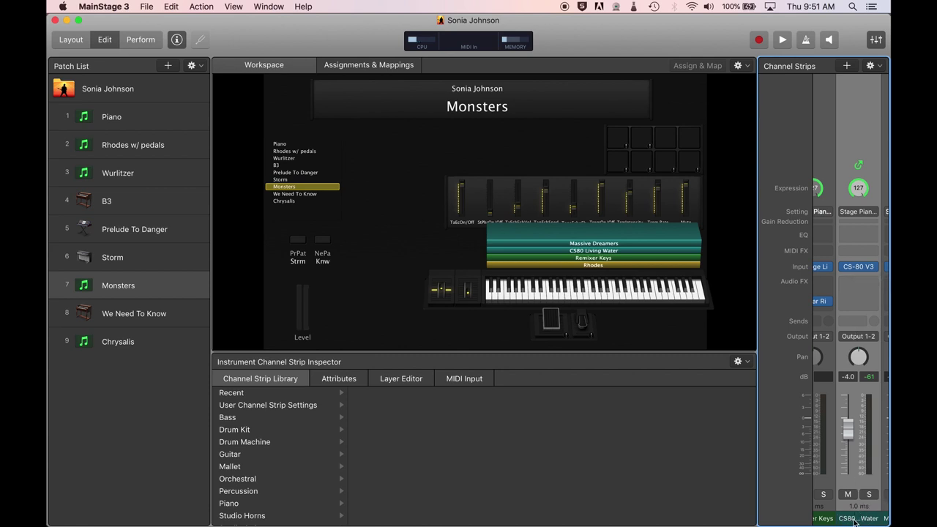
left_click(860, 268)
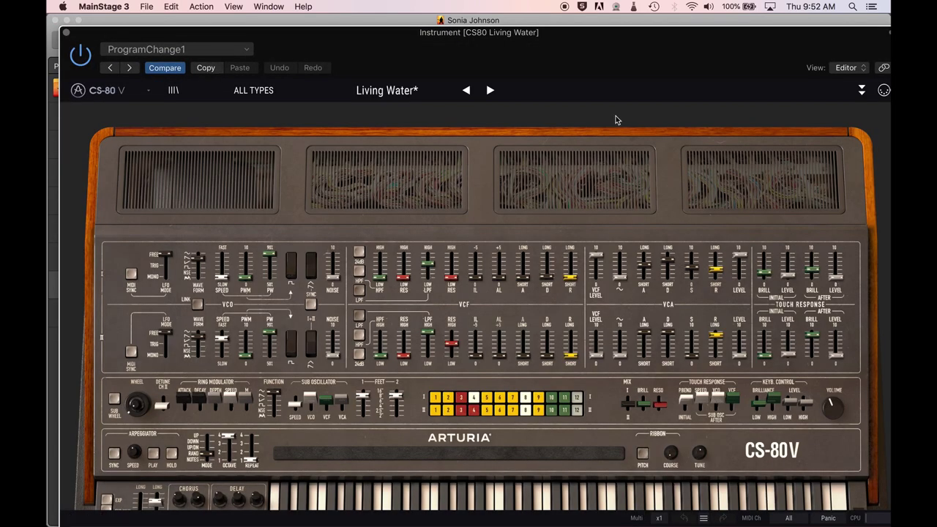
scroll(616, 120, "down", 3)
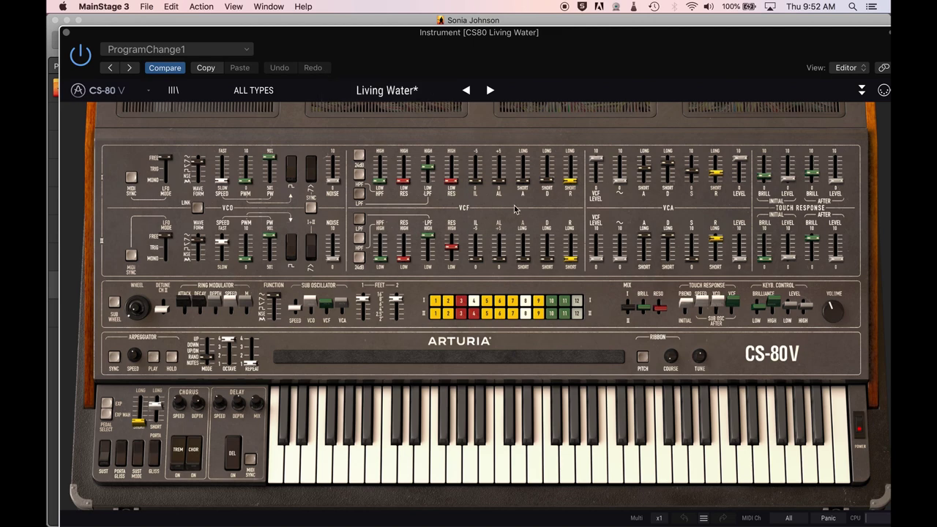
scroll(573, 223, "up", 3)
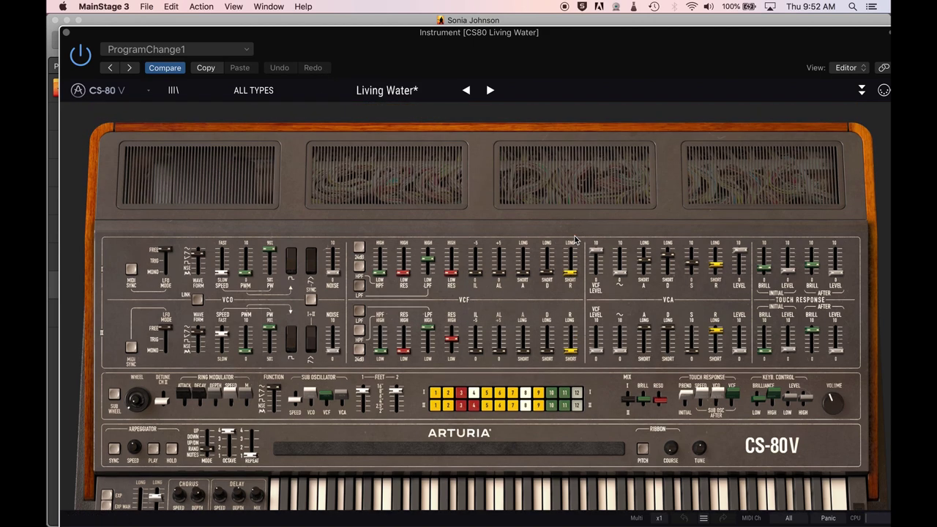
scroll(575, 240, "up", 1)
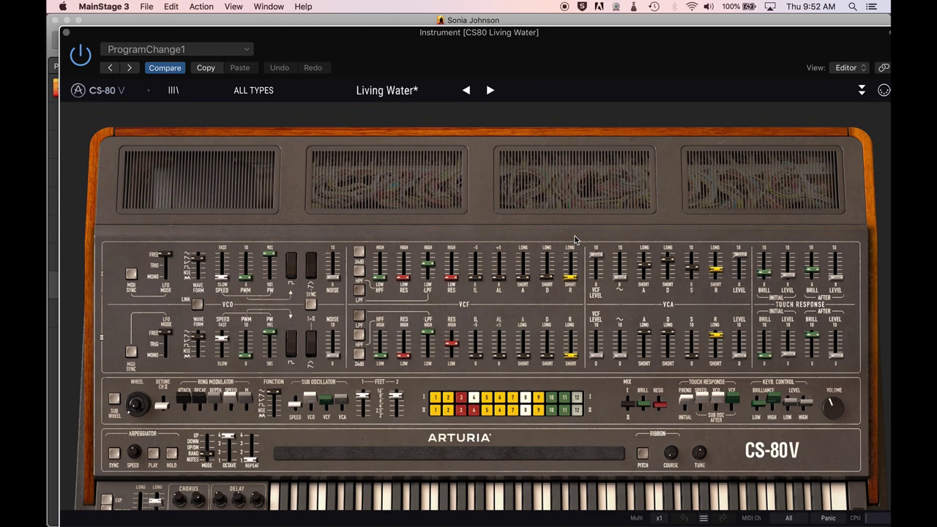
scroll(574, 236, "down", 2)
scroll(575, 239, "down", 2)
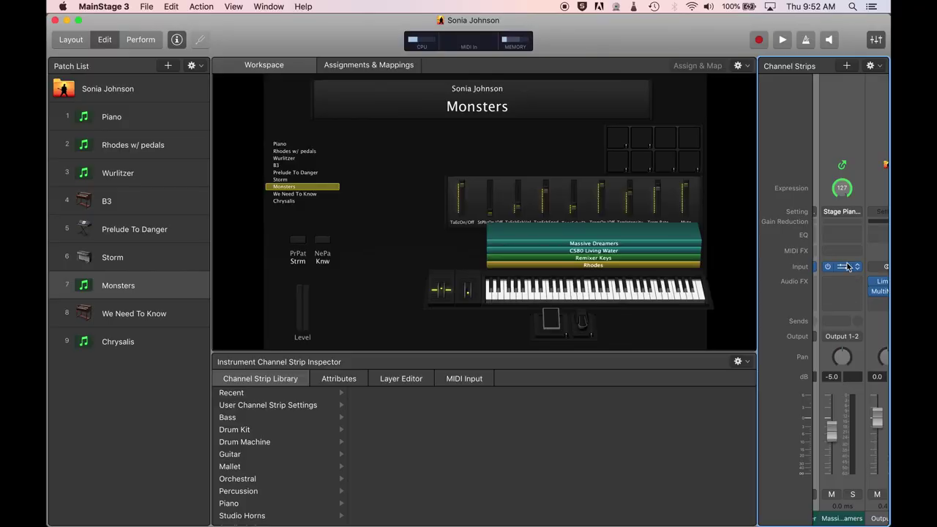
left_click(844, 268)
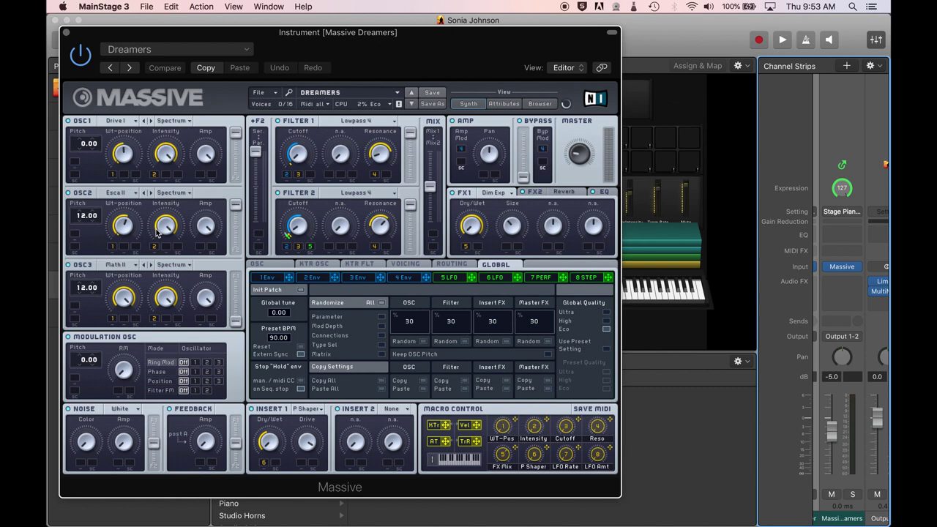
left_click(65, 34)
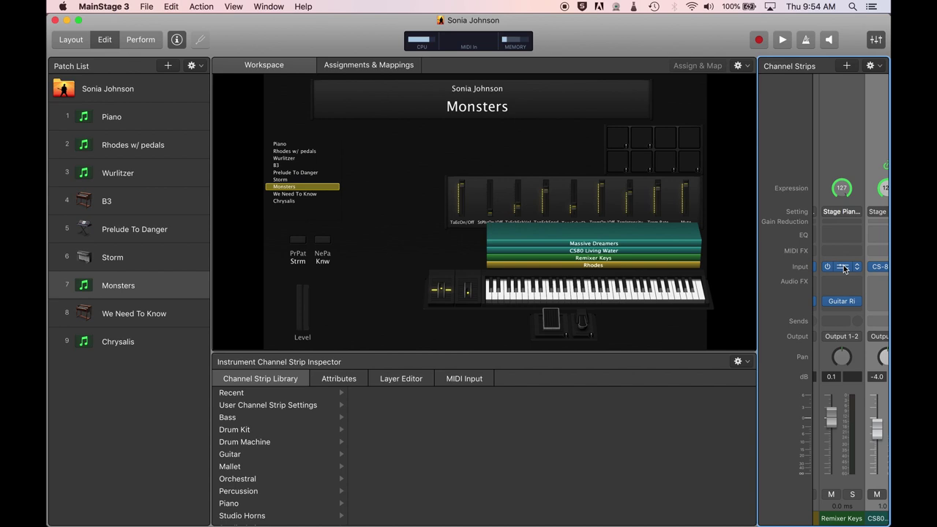
Open Lounge Lizard EP-4 on the Remixer Keys strip and show its effects page.
left_click(842, 267)
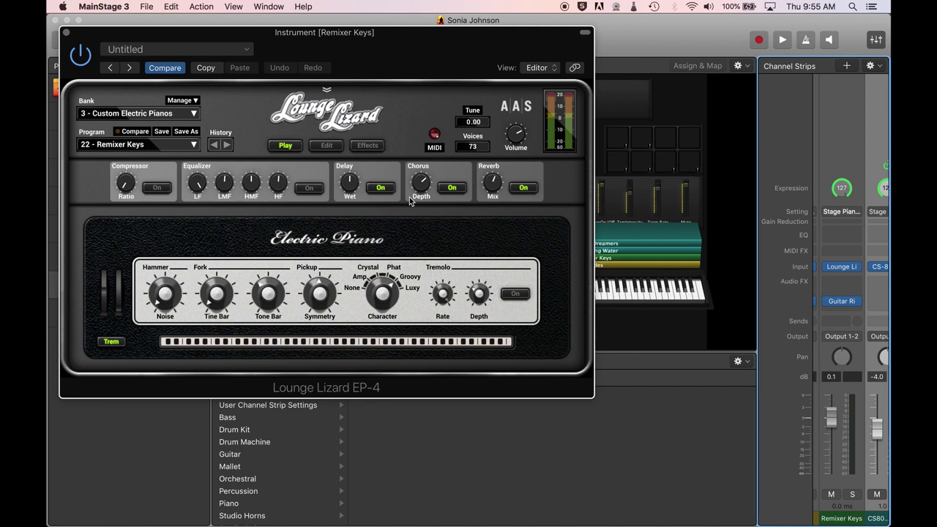
left_click(367, 147)
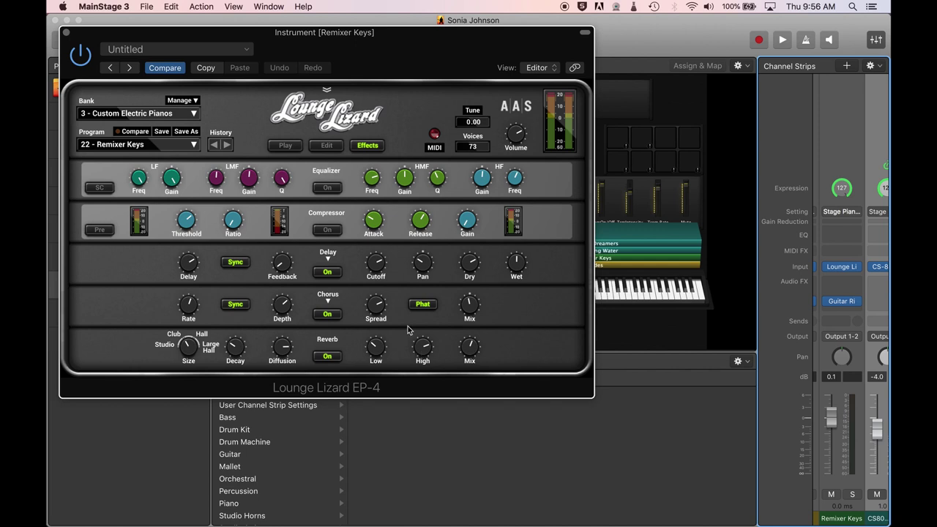
Set delay cutoff to about 2.06 kHz, reverb low to 59.5 Hz, reverb high to 0.09, then close Lounge Lizard.
left_click_drag(382, 269, 378, 268)
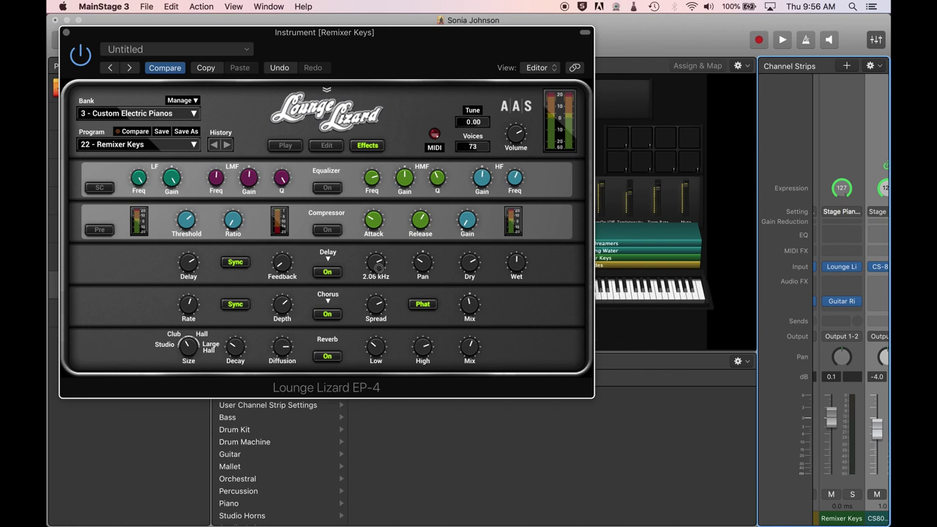
left_click_drag(378, 268, 379, 270)
left_click_drag(379, 352, 379, 351)
left_click_drag(378, 349, 426, 350)
left_click_drag(426, 350, 427, 351)
left_click(66, 33)
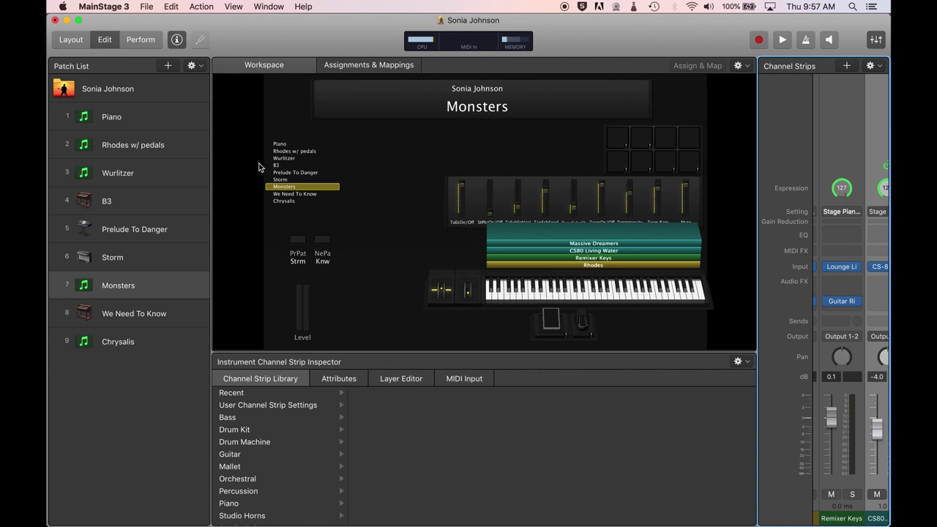
left_click(842, 301)
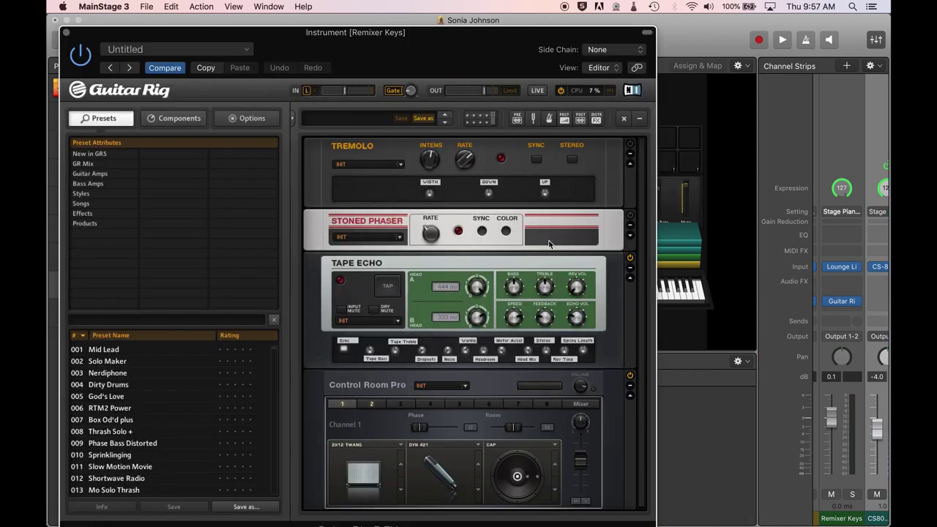
Review the Guitar Rig rack, leave Control Room Pro on channel 2, then close Guitar Rig.
scroll(550, 244, "down", 1)
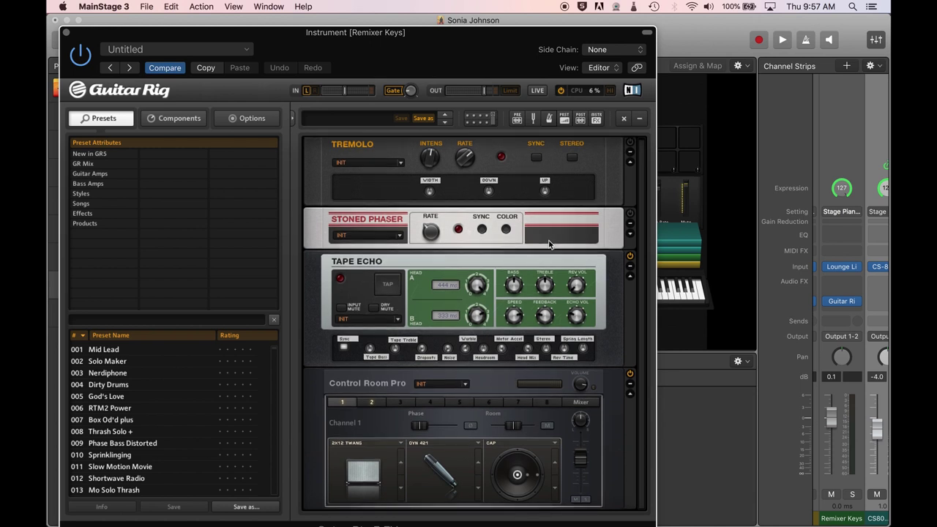
mouse_move(847, 269)
left_click(378, 402)
left_click(350, 403)
left_click(370, 403)
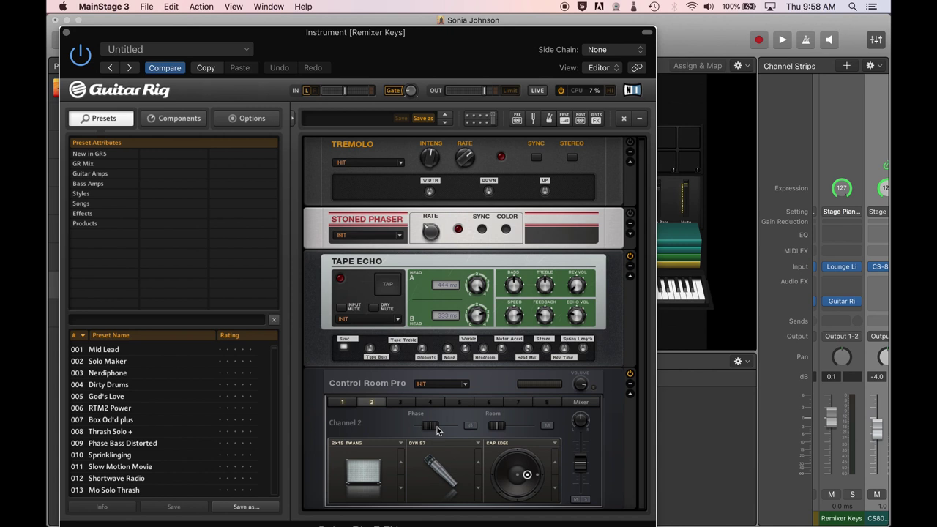
left_click(65, 33)
Identify Guitar Rig 5 FX in the Rhodes strip's Audio FX slot of the Monsters patch.
mouse_move(859, 302)
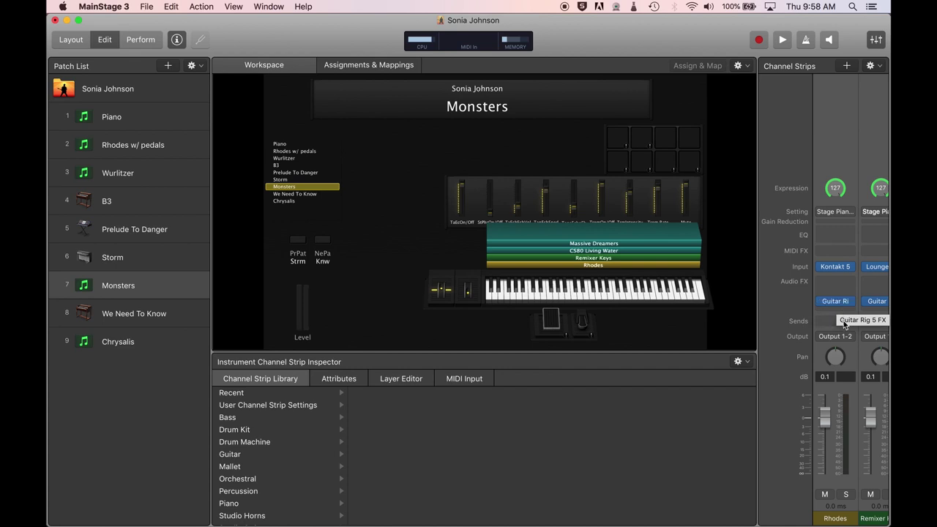
left_click(841, 271)
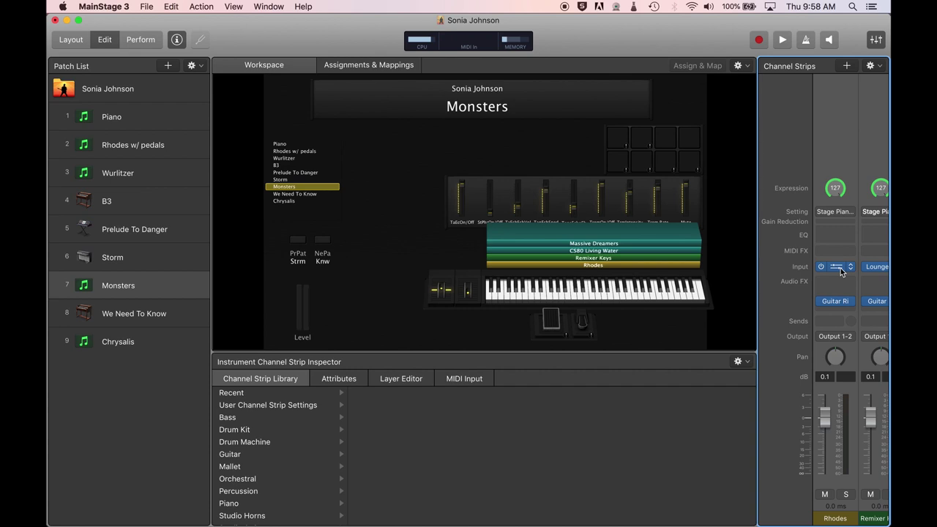
left_click(839, 268)
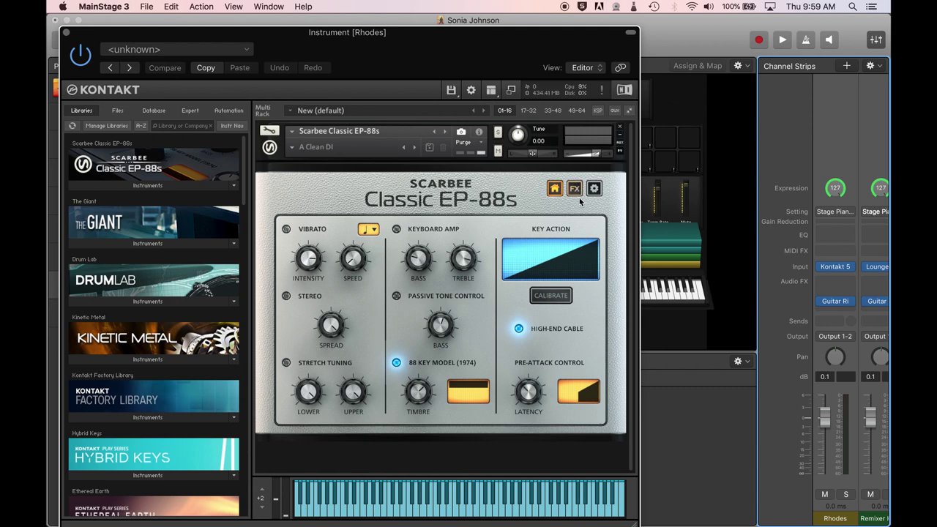
left_click(576, 190)
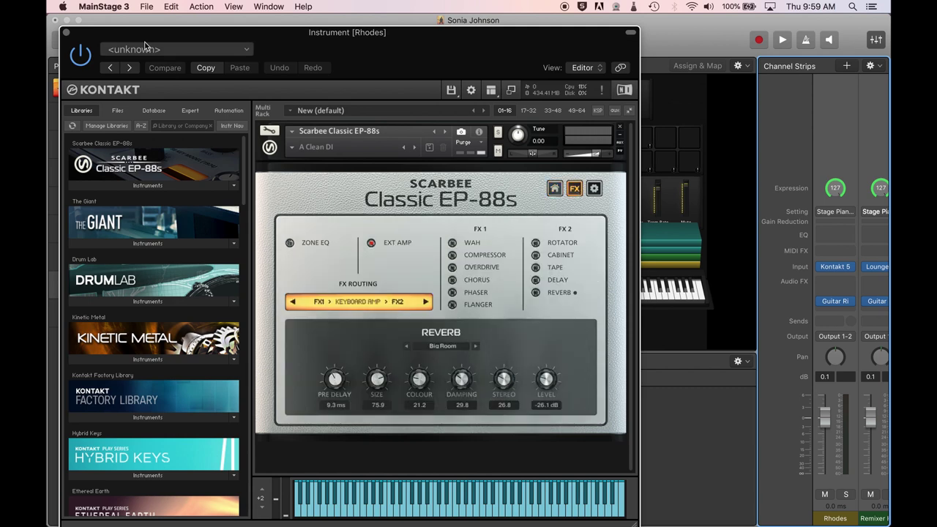
left_click(67, 33)
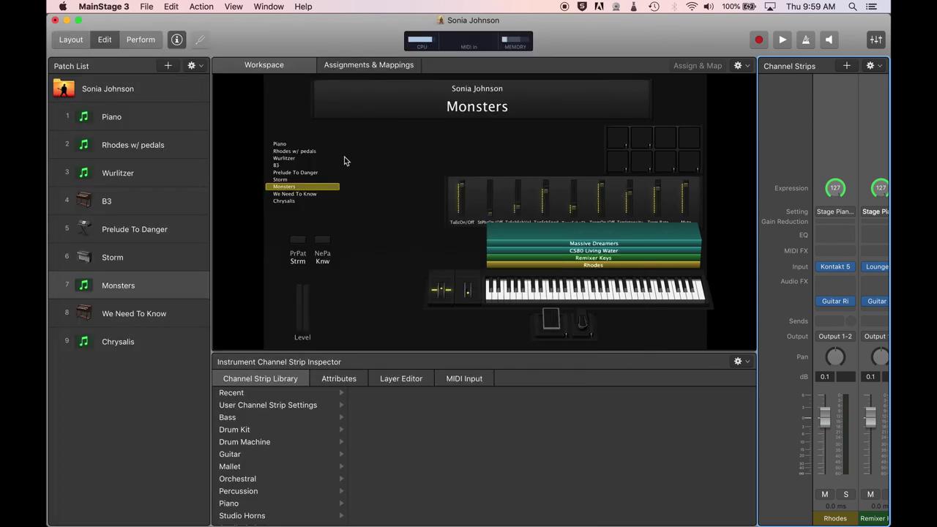
mouse_move(837, 306)
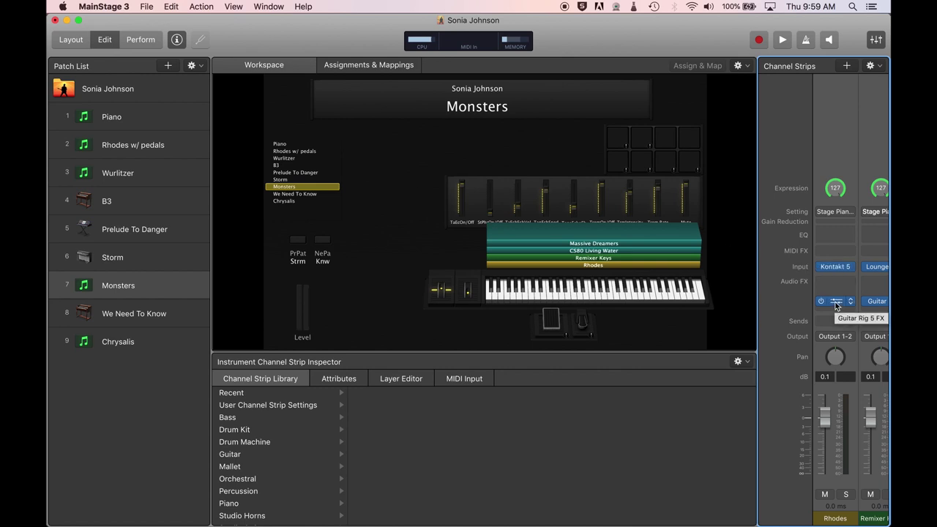
left_click(835, 303)
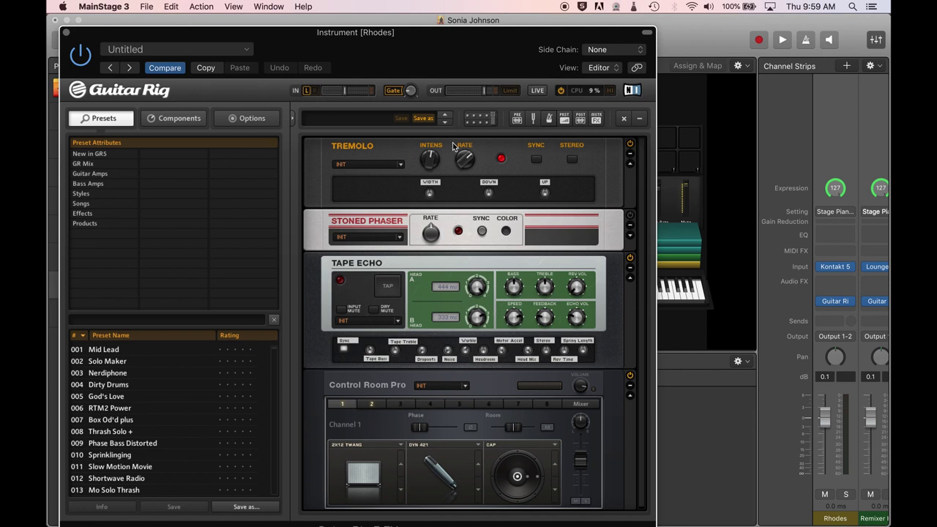
left_click(66, 33)
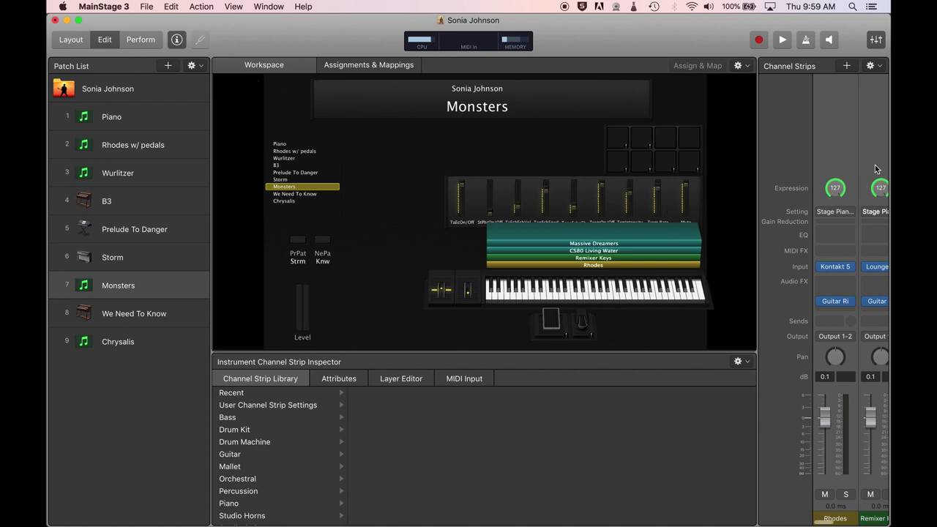
Scroll the channel strips right to reveal CS80 Living Water with its CS-80 V3 instrument.
scroll(875, 164, "right", 3)
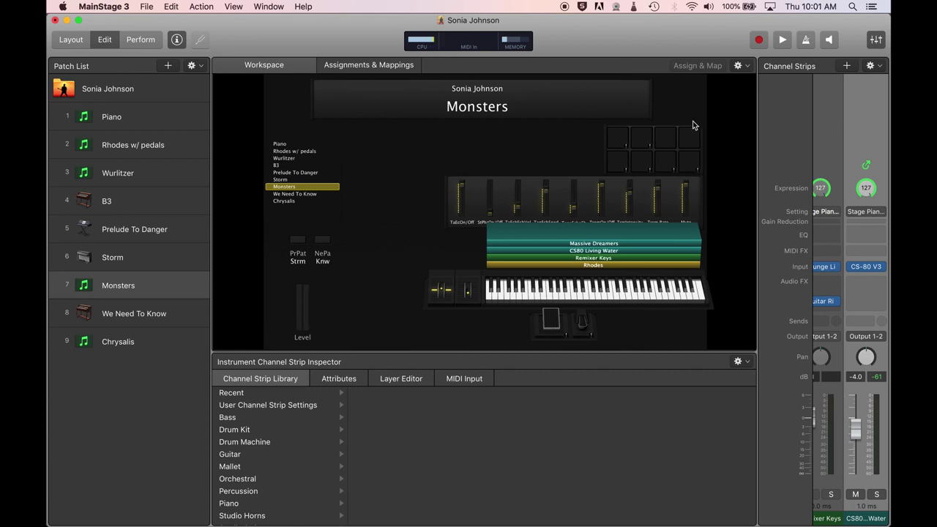
Reveal the Massive strip, then switch to the Prelude To Danger patch.
scroll(838, 233, "right", 2)
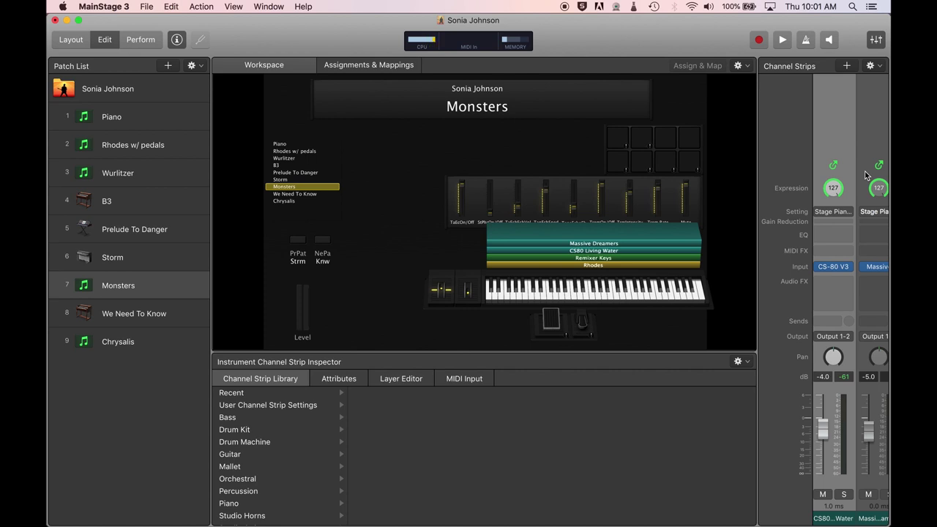
left_click(172, 231)
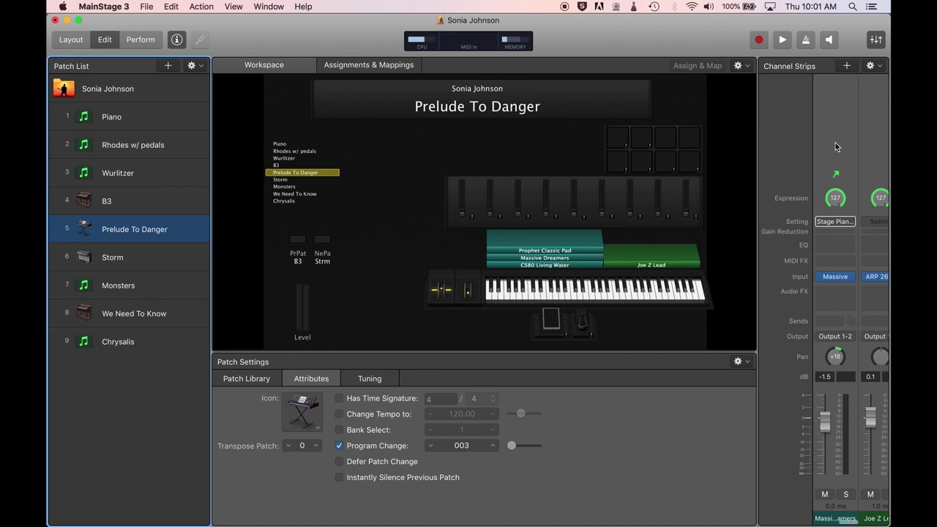
Scroll across Prelude To Danger's Prophet V3, CS-80 V3 and Massive channel strips.
scroll(835, 146, "left", 2)
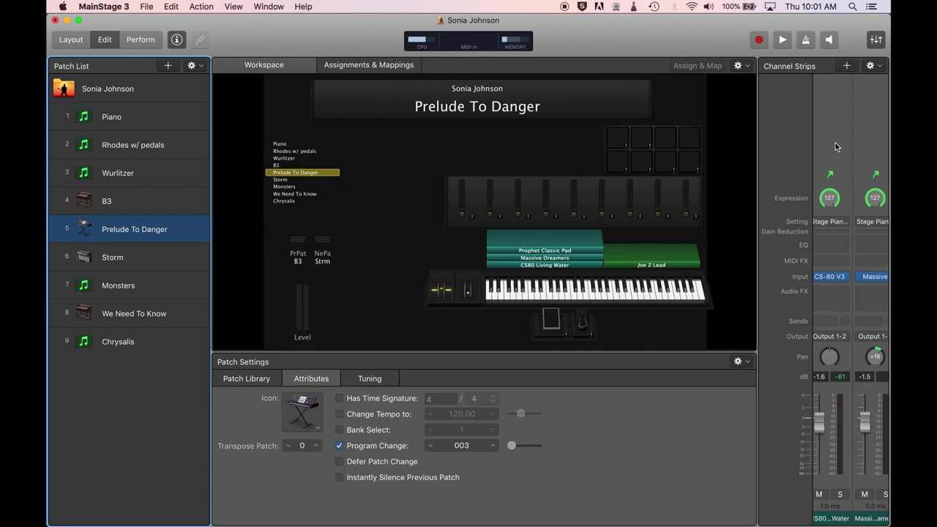
mouse_move(836, 280)
scroll(838, 455, "left", 2)
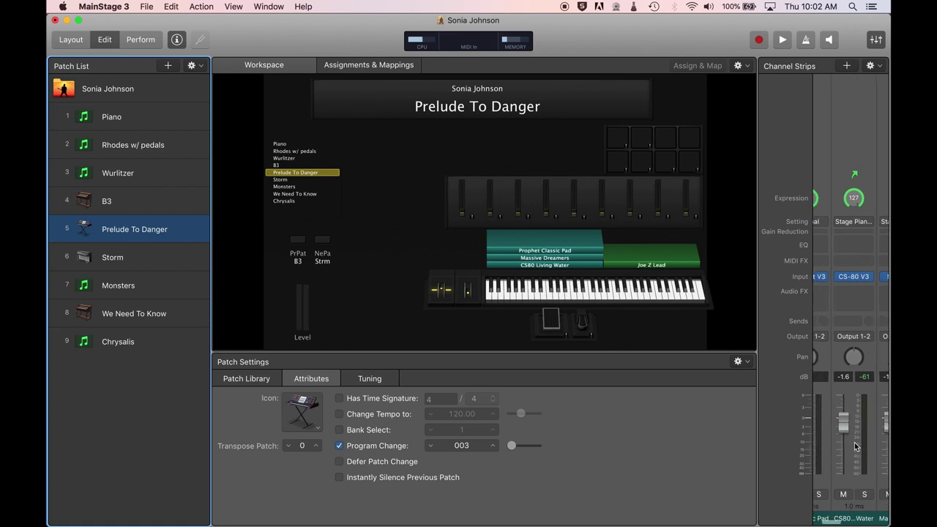
scroll(857, 448, "right", 2)
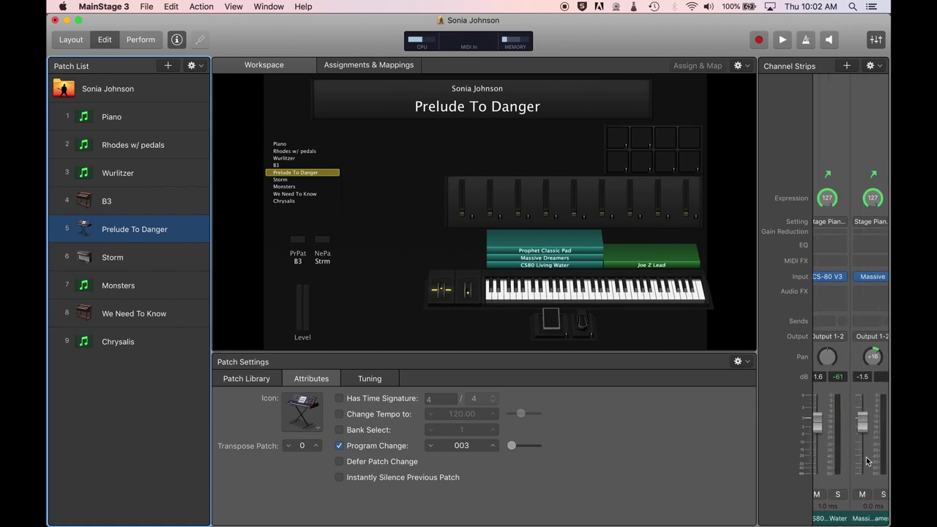
scroll(839, 466, "left", 2)
scroll(839, 466, "right", 1)
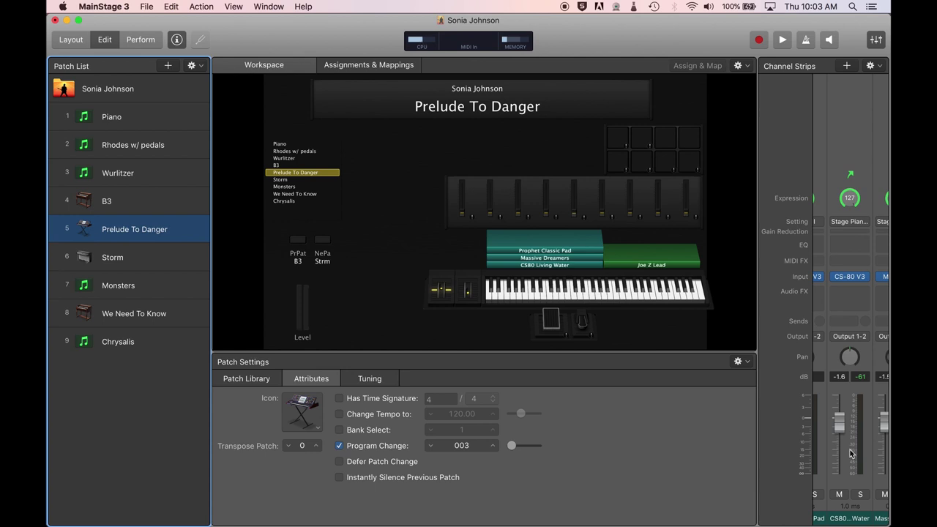
scroll(850, 439, "left", 3)
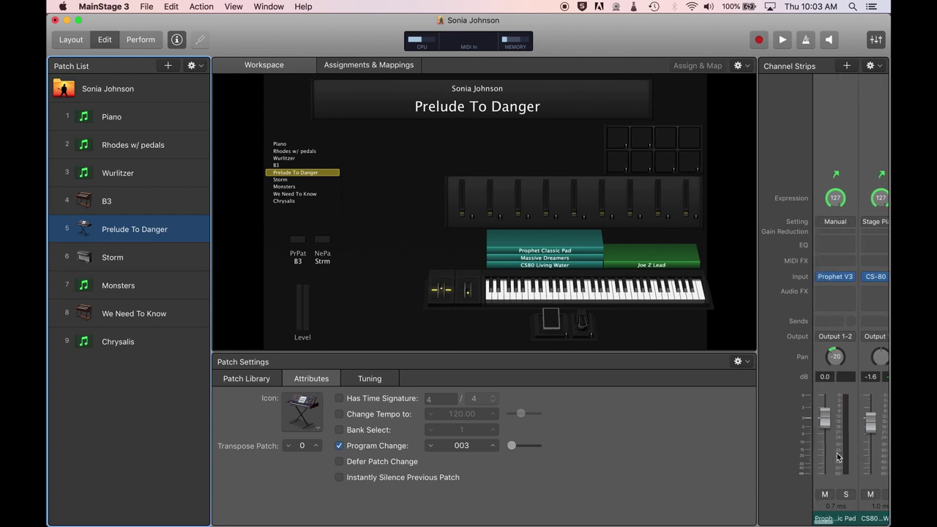
left_click(837, 277)
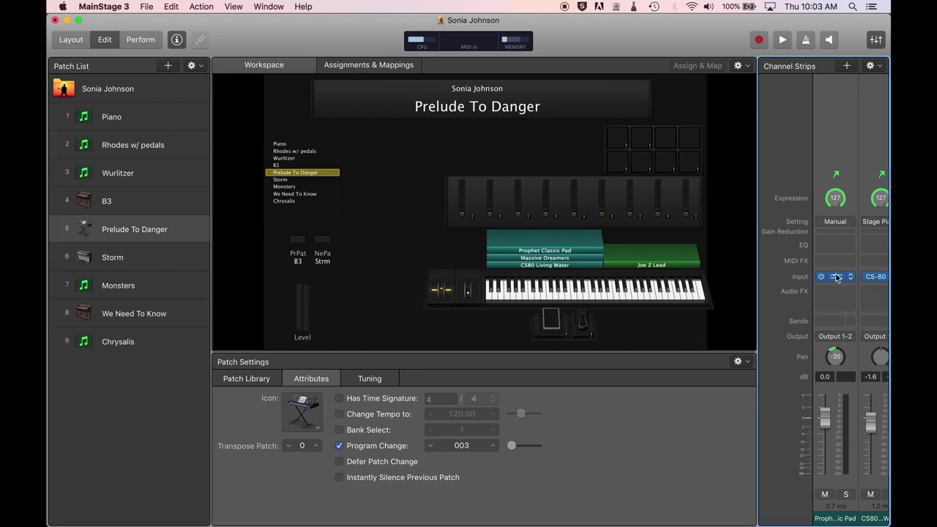
Open the Prophet Classic Pad's Prophet V synth window, look it over, and close it.
left_click(837, 277)
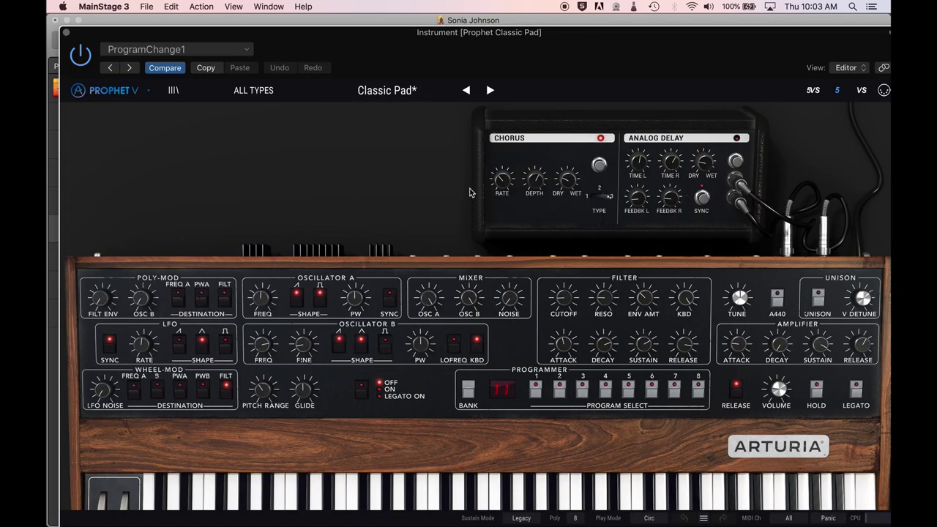
scroll(470, 193, "down", 3)
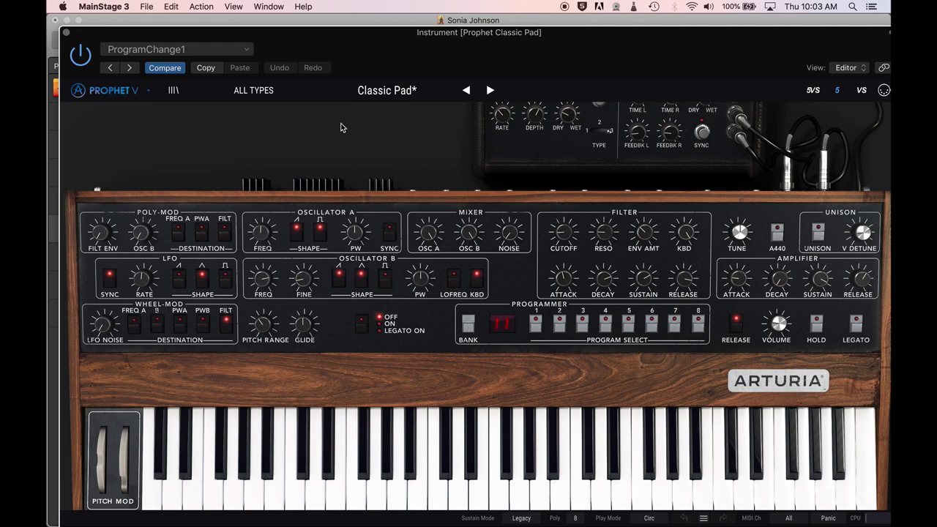
left_click(66, 33)
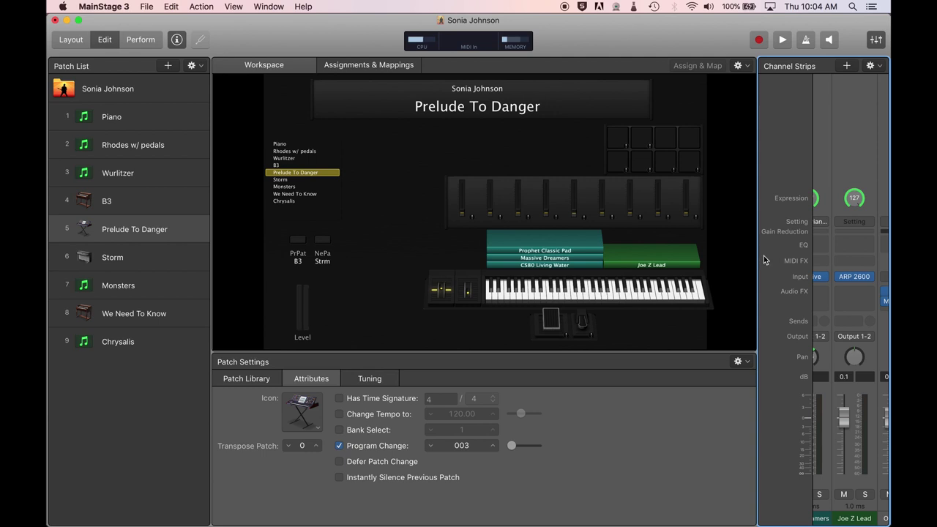
mouse_move(853, 276)
left_click(858, 280)
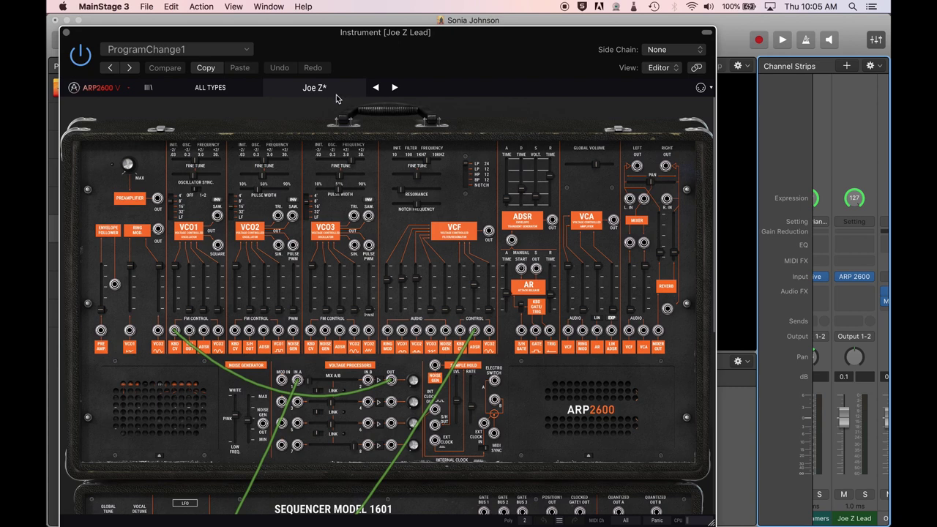
left_click(65, 33)
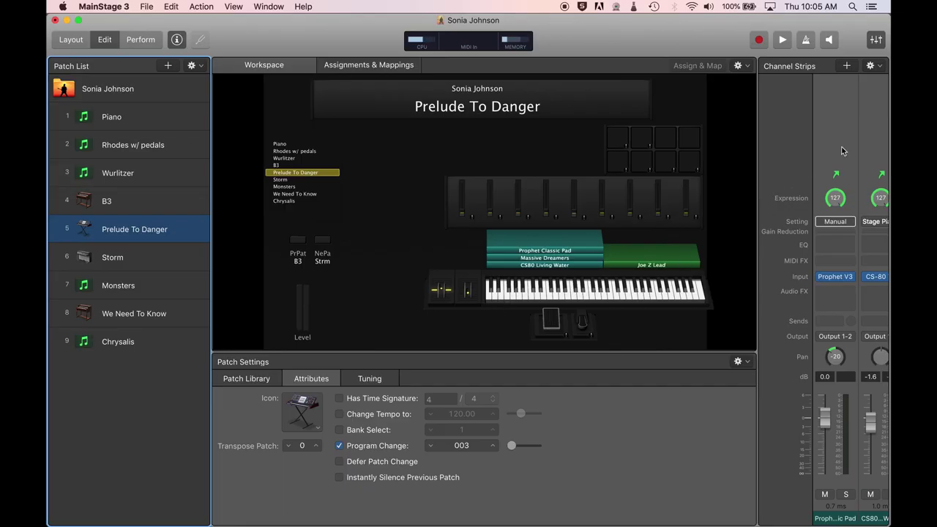
left_click(842, 151)
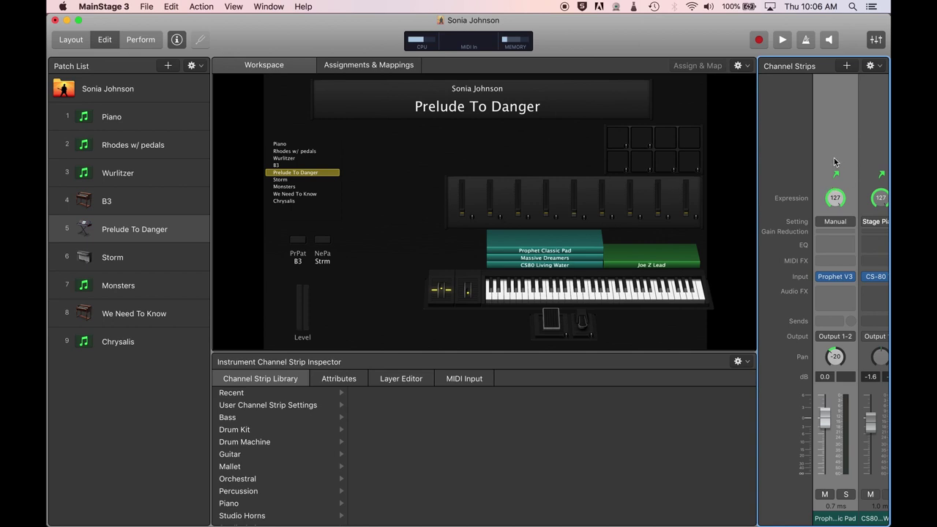
Select the Chrysalis patch in the Patch List.
left_click(183, 344)
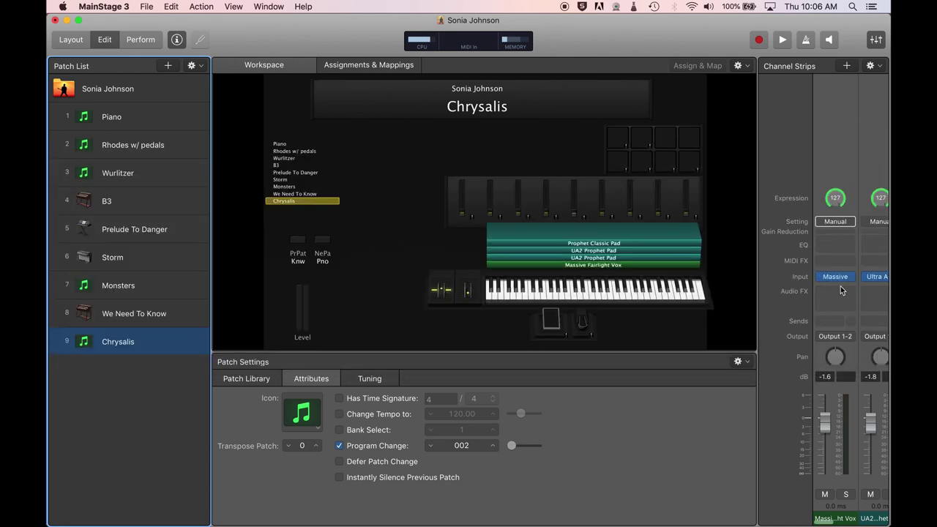
scroll(887, 165, "right", 2)
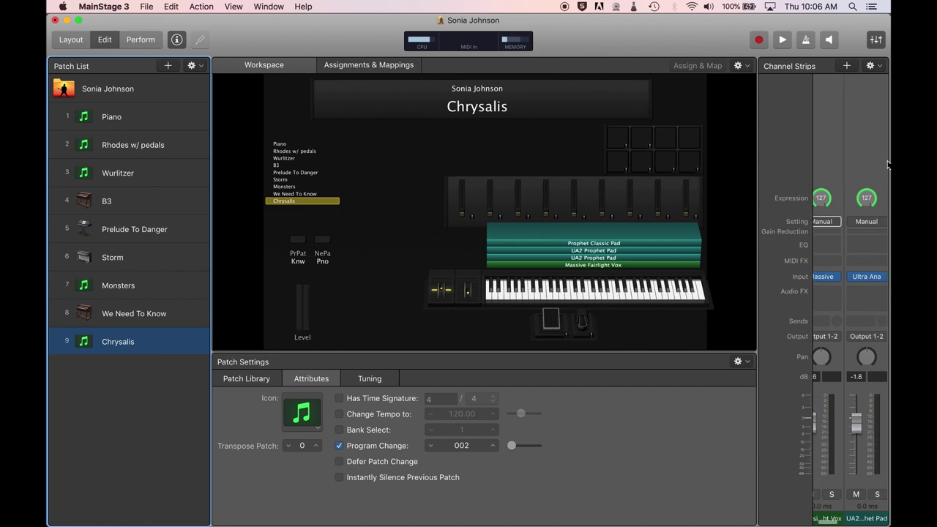
scroll(888, 165, "right", 1)
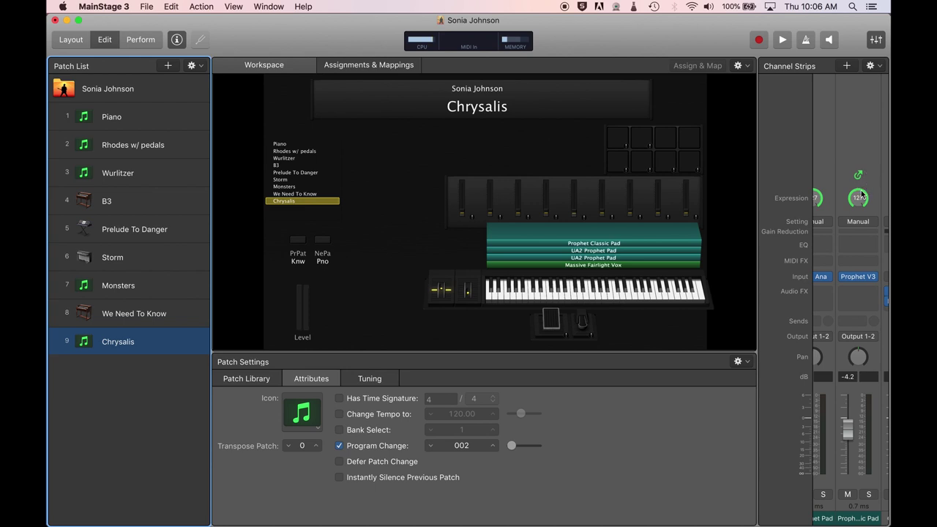
scroll(862, 194, "left", 1)
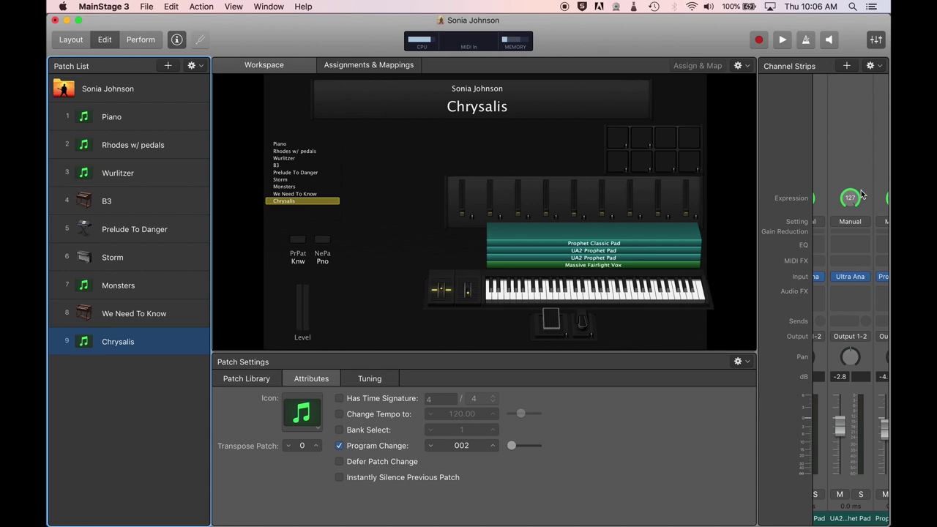
scroll(851, 198, "left", 1)
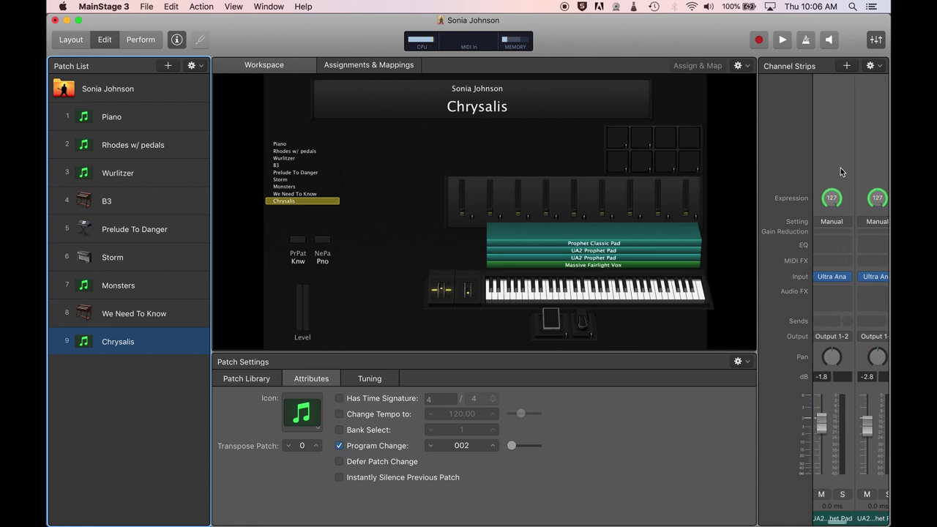
left_click(877, 278)
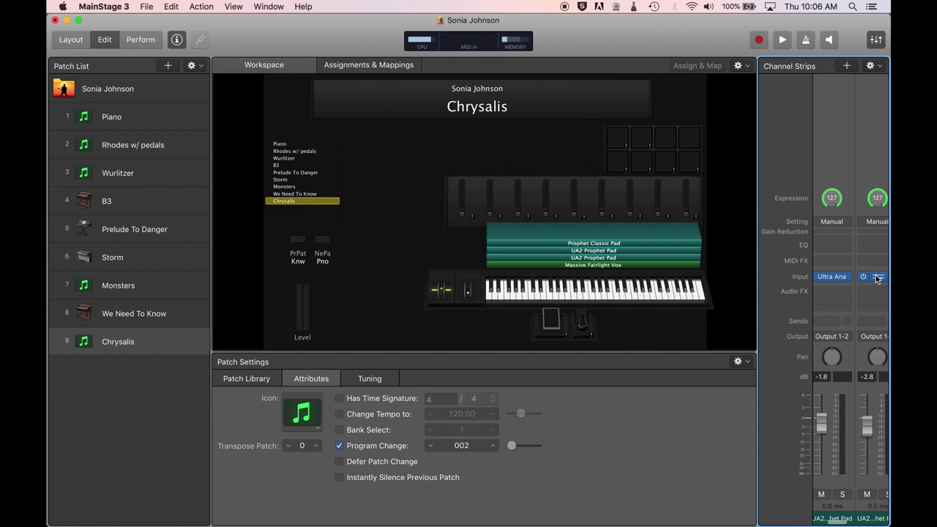
left_click(877, 278)
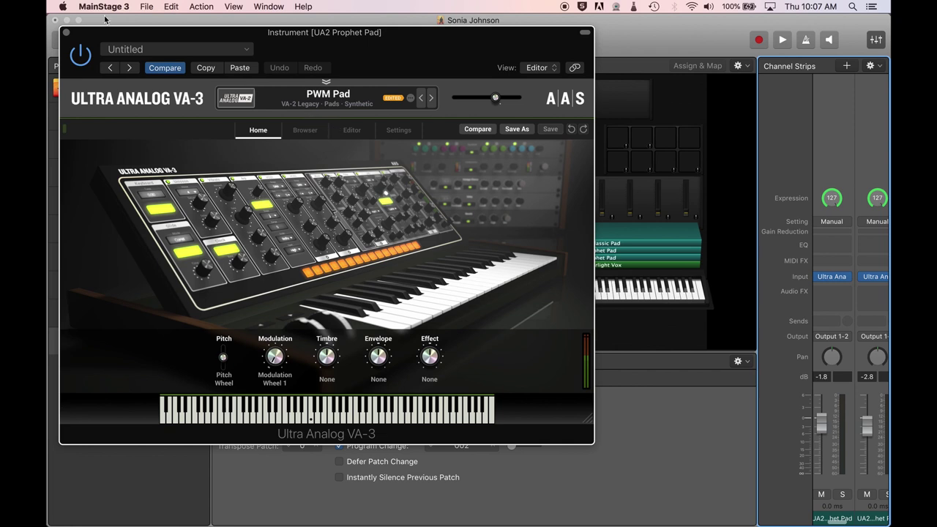
Close the Ultra Analog VA-3 and VA-2 windows, then open and close Massive for Fairlight Vox.
left_click(67, 33)
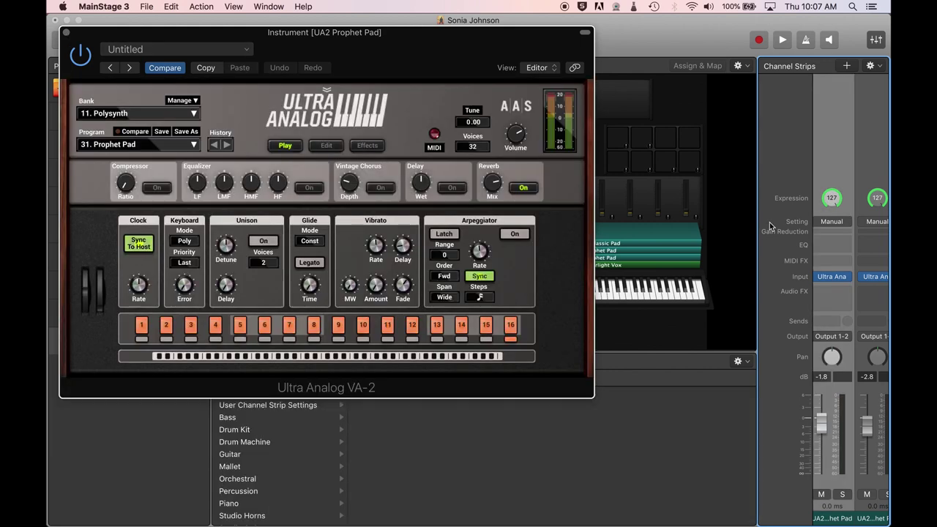
left_click(67, 34)
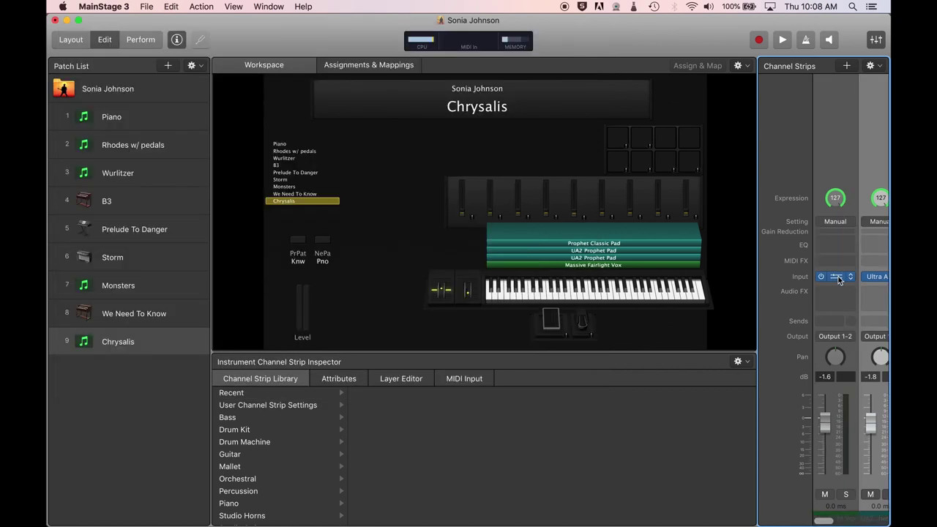
left_click(837, 277)
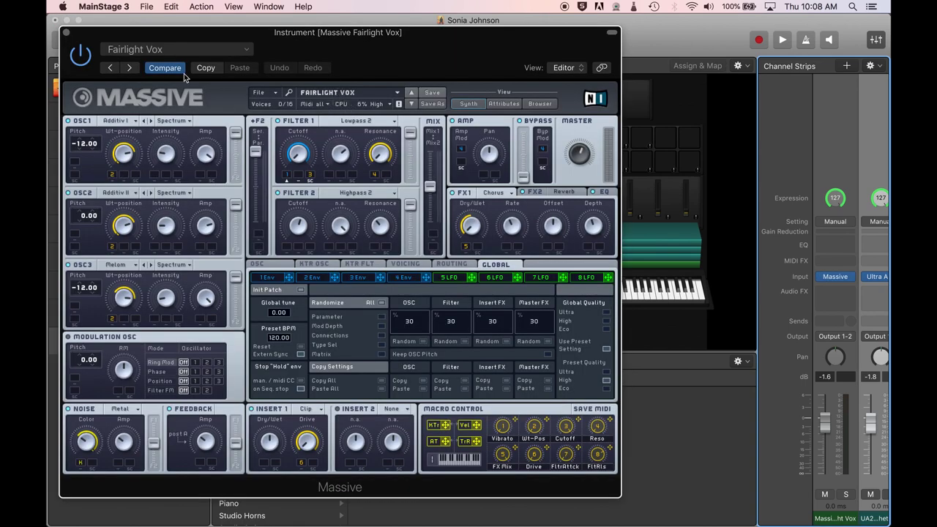
left_click(66, 33)
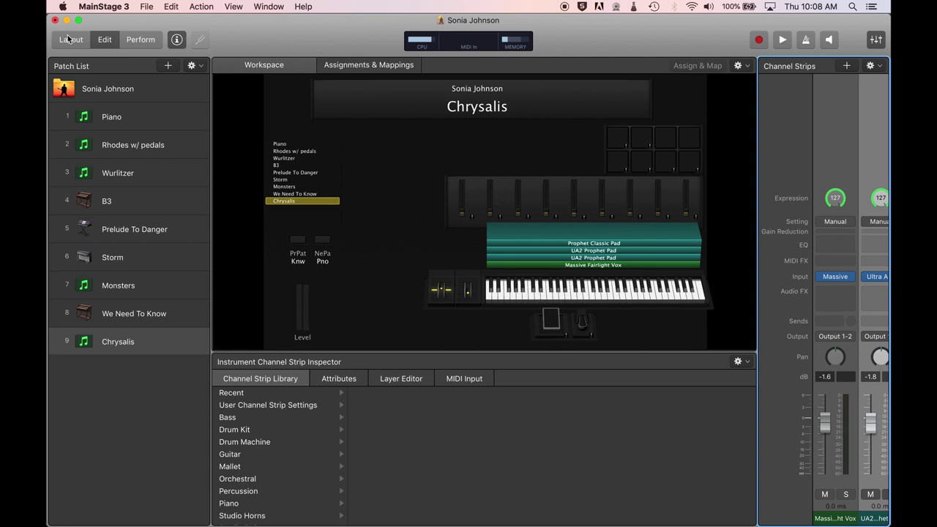